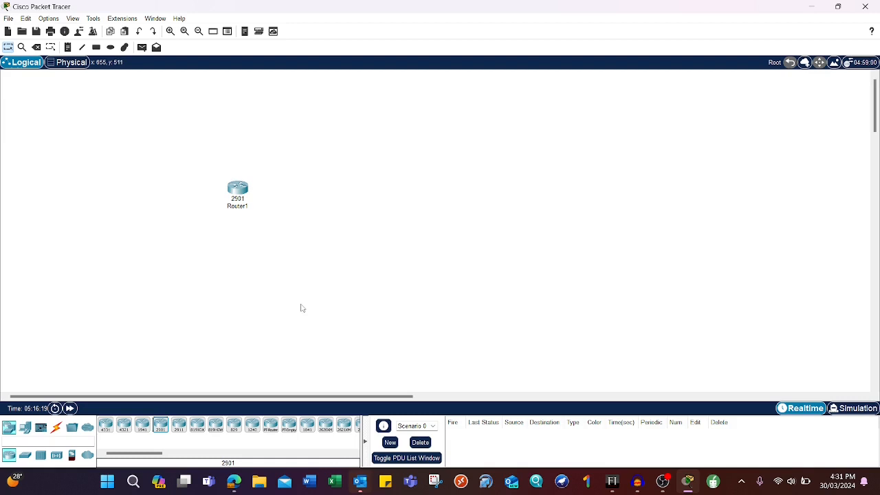
Place a 2950-24 switch to the right of the router and a laptop further right, slightly above it.
left_click(24, 456)
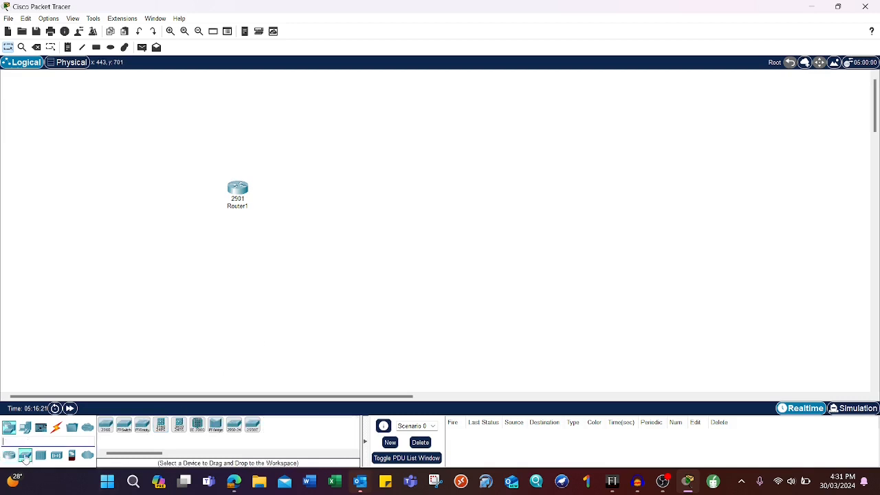
left_click_drag(234, 426, 420, 204)
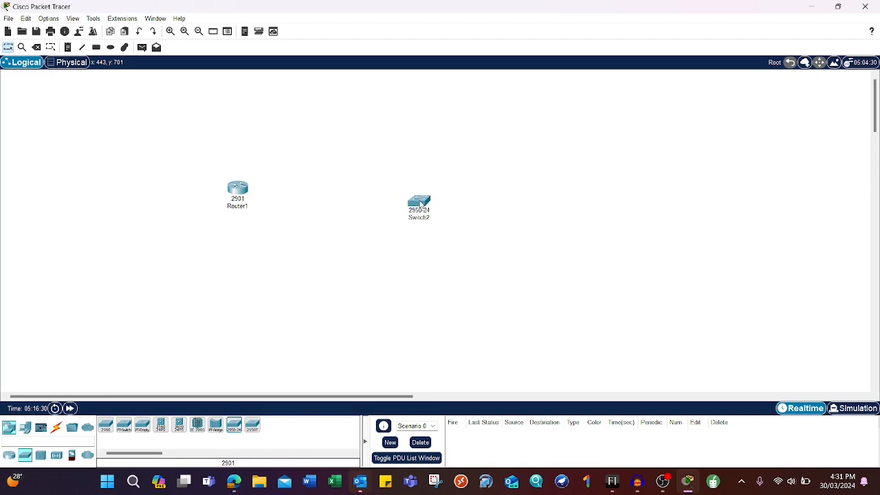
left_click(27, 429)
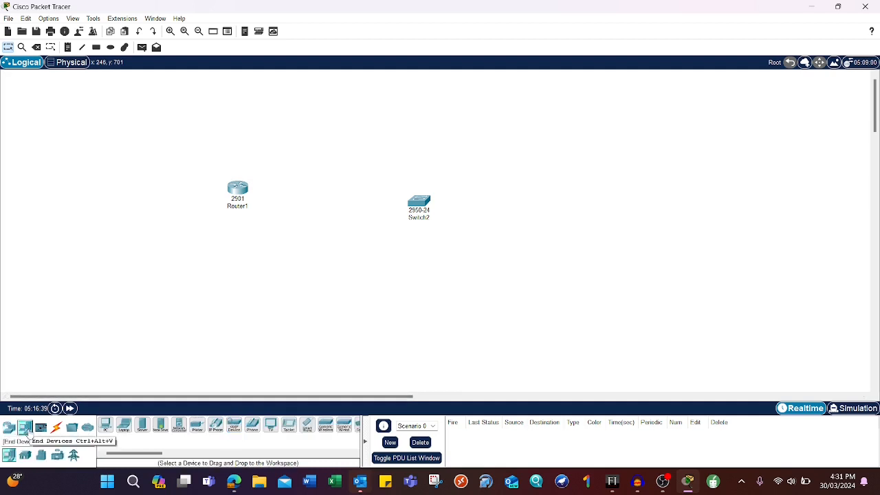
left_click(123, 426)
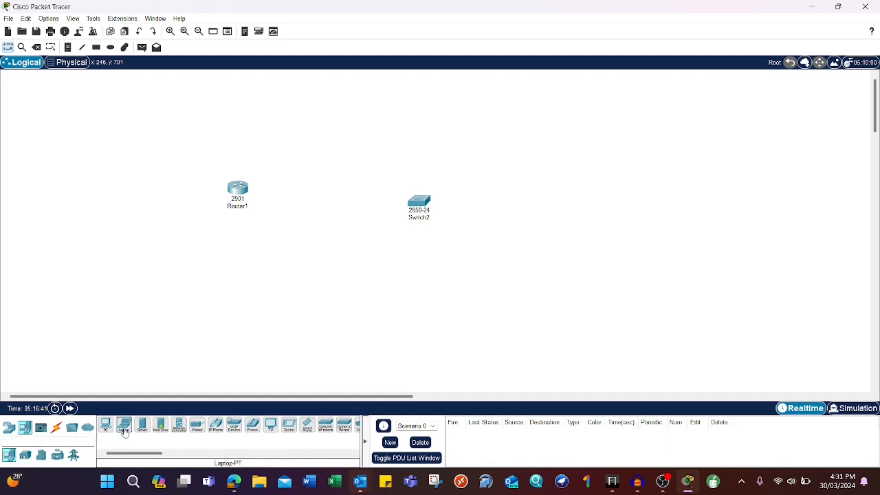
left_click(607, 175)
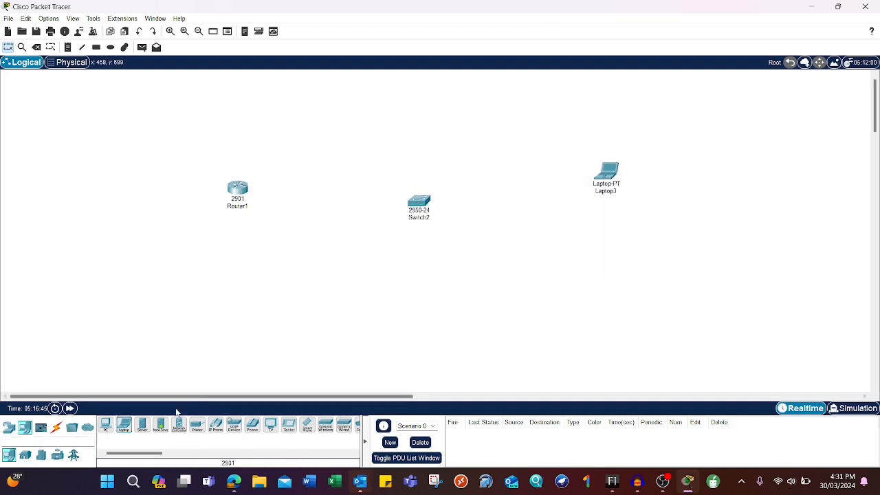
Place a server below the switch and a PC below the laptop.
left_click(143, 424)
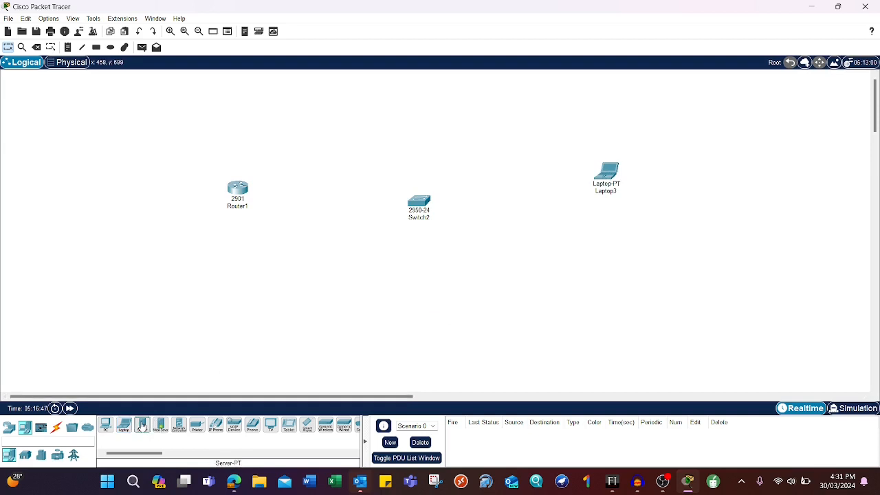
left_click(459, 315)
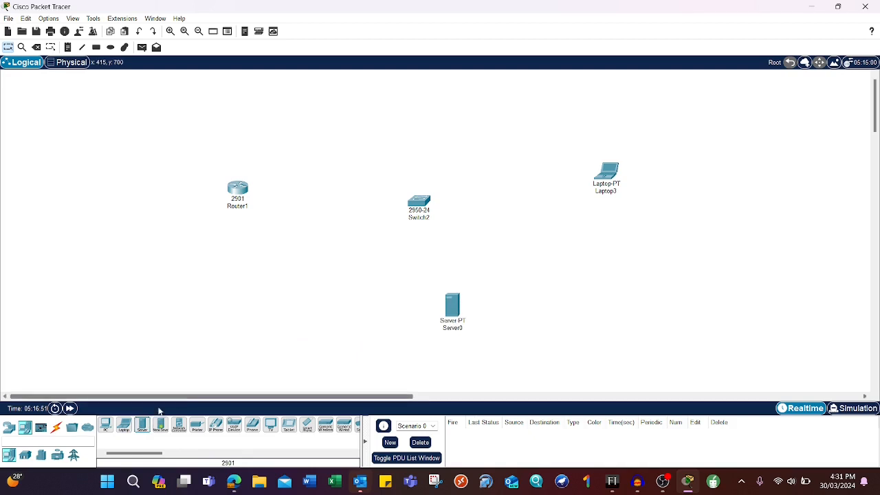
left_click(107, 426)
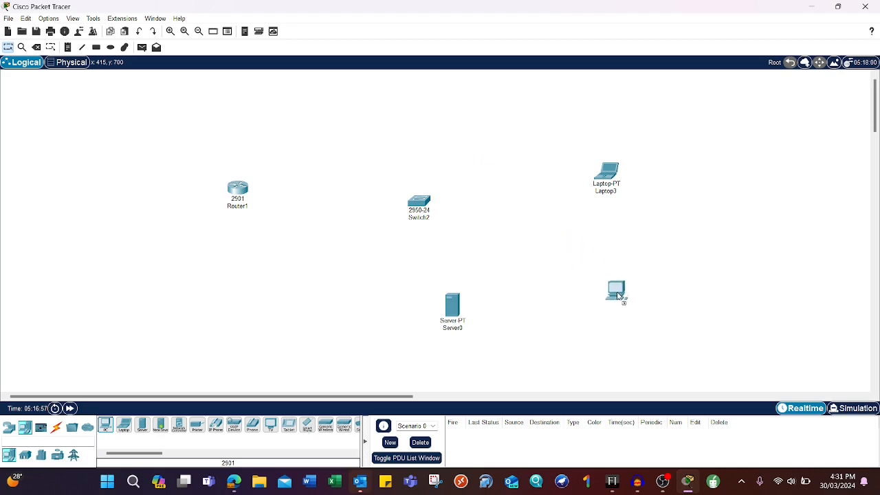
left_click(617, 294)
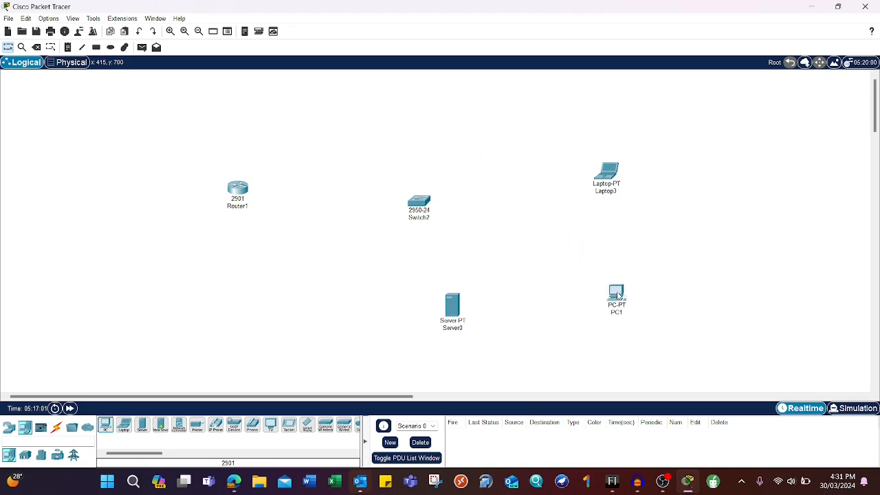
Connect the router's GigabitEthernet0/0 to the switch's FastEthernet0/1 with a copper straight-through cable.
left_click(56, 428)
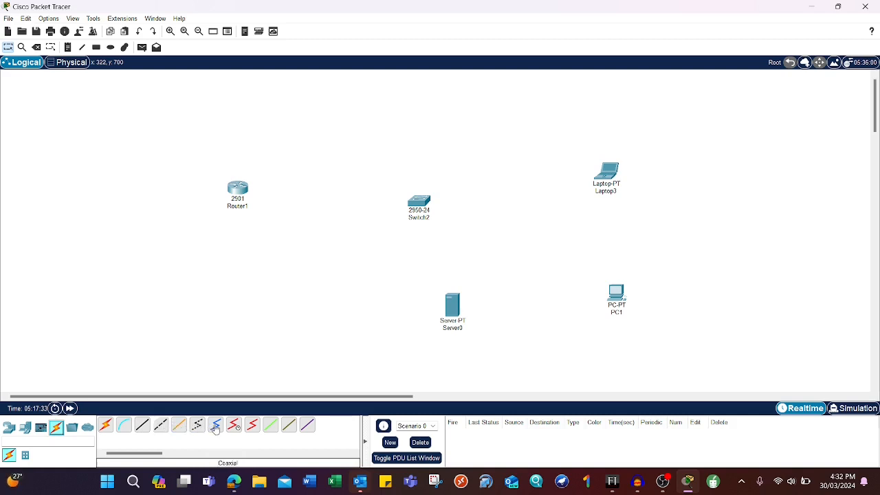
left_click(142, 426)
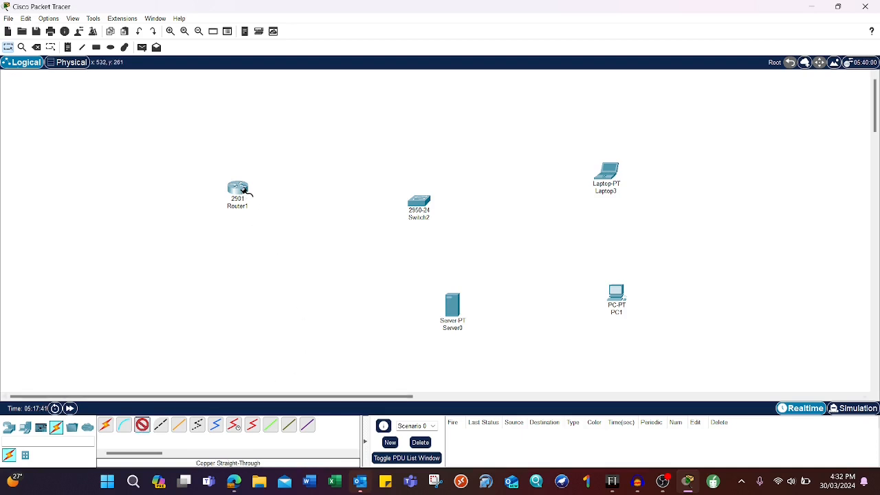
left_click(243, 191)
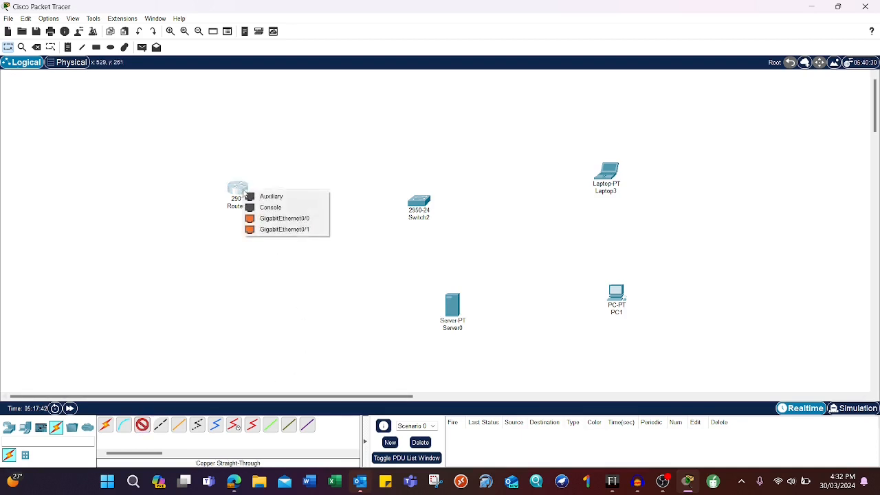
left_click(277, 219)
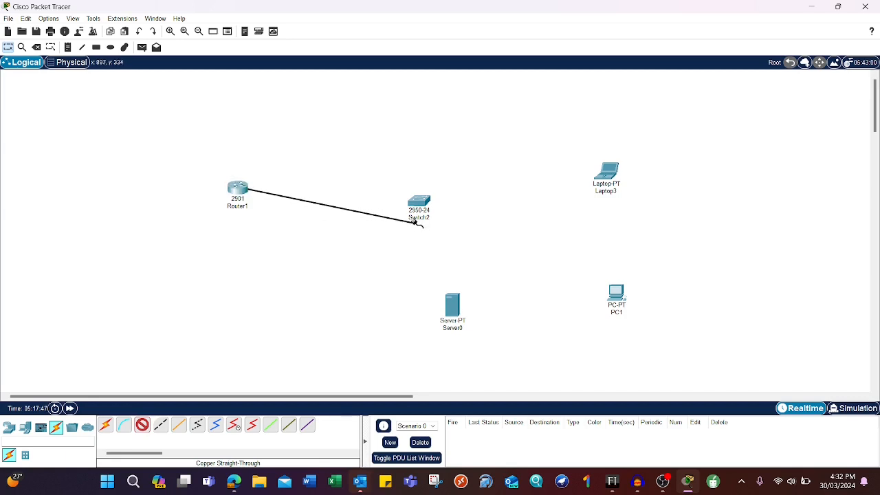
left_click(420, 200)
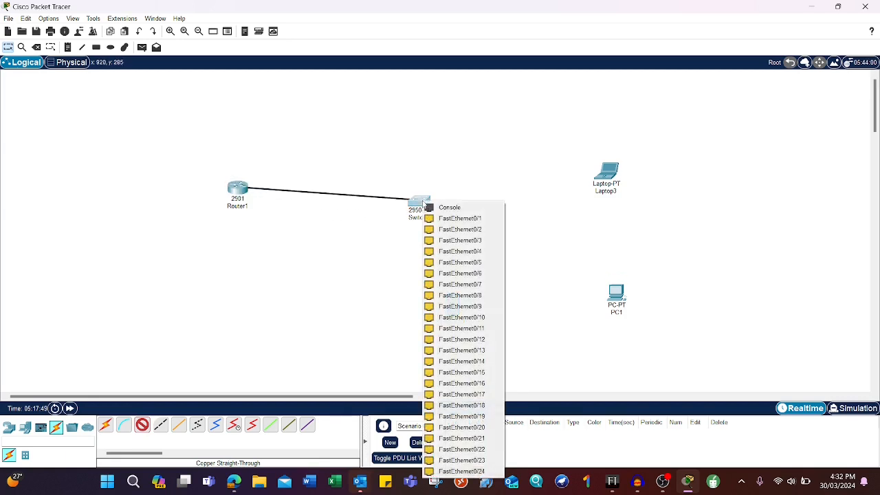
left_click(459, 218)
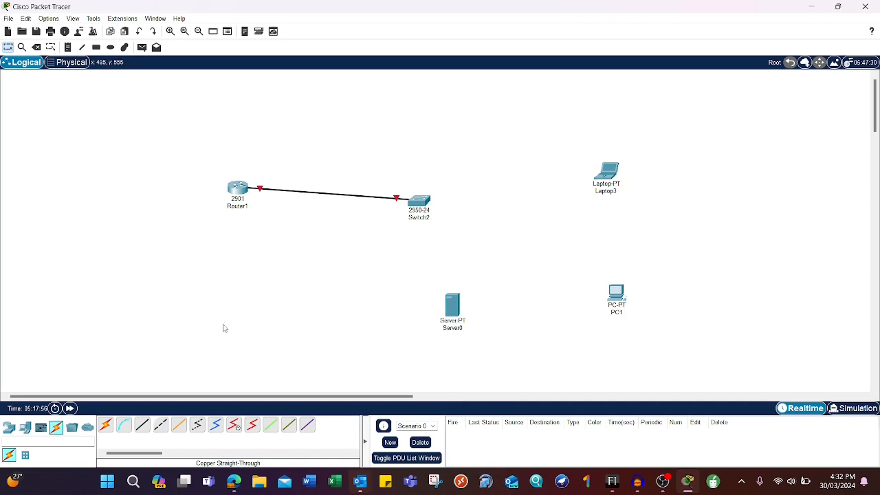
Connect the switch's FastEthernet0/2 to the server with a copper straight-through cable.
left_click(143, 427)
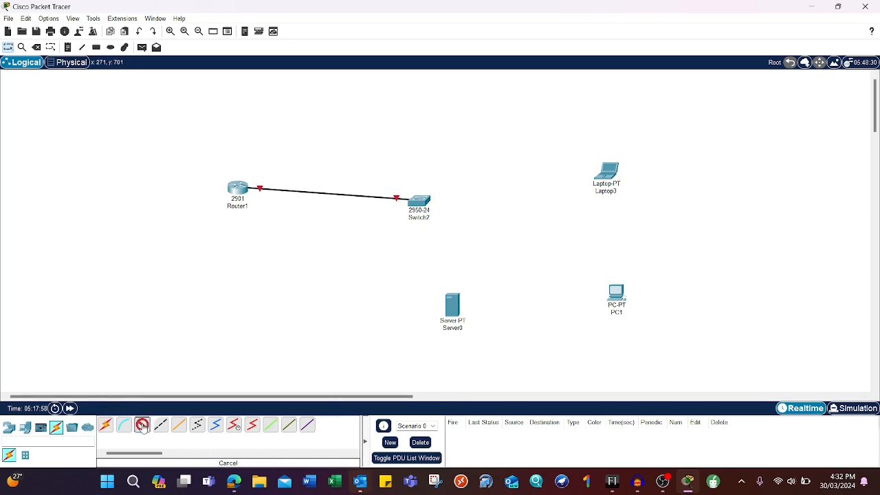
left_click(421, 207)
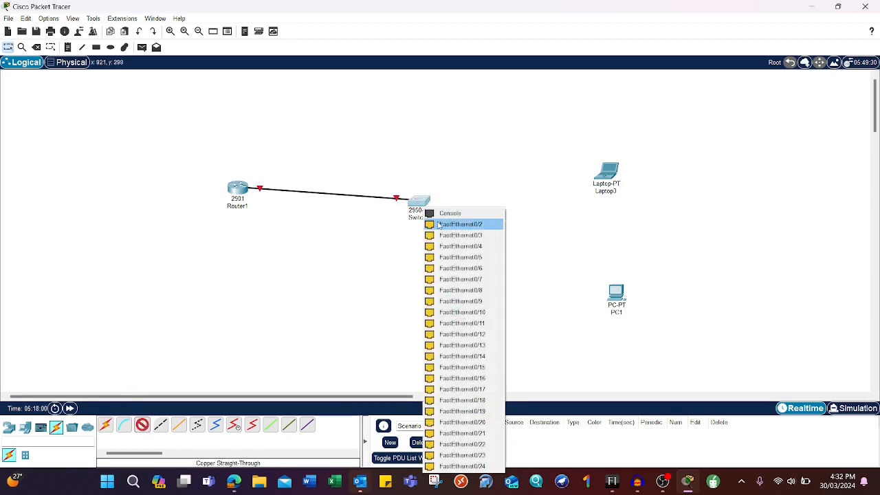
left_click(460, 224)
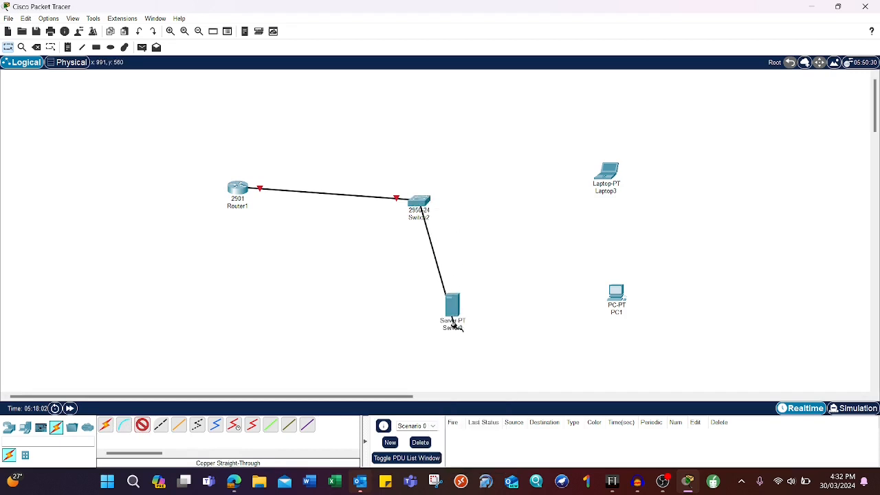
left_click(454, 309)
left_click(488, 315)
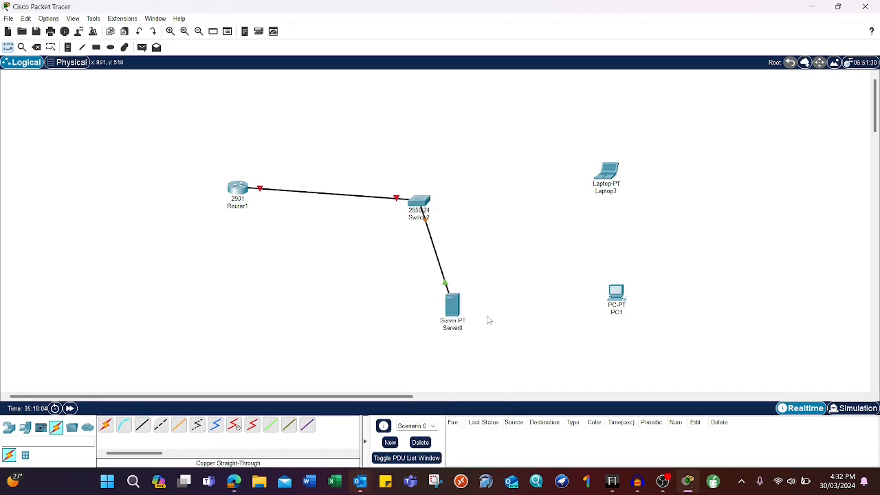
Connect the switch's FastEthernet0/3 to the laptop's FastEthernet0 with a copper straight-through cable.
left_click(143, 426)
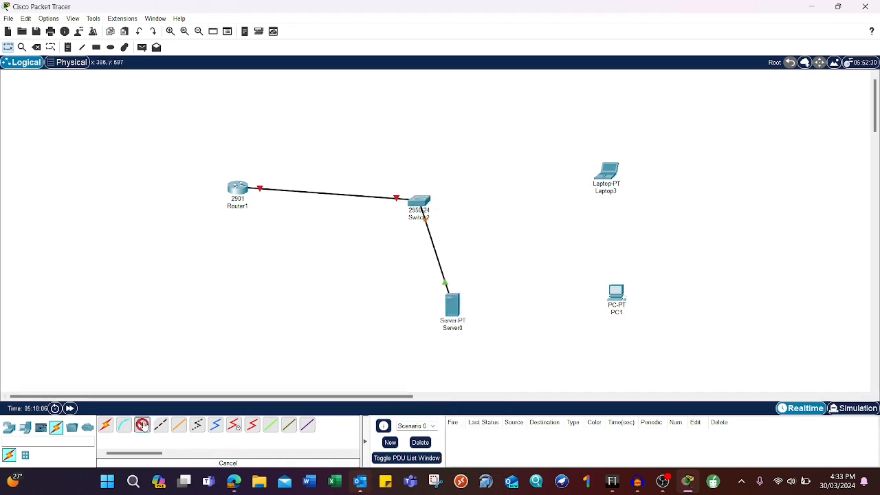
left_click(426, 205)
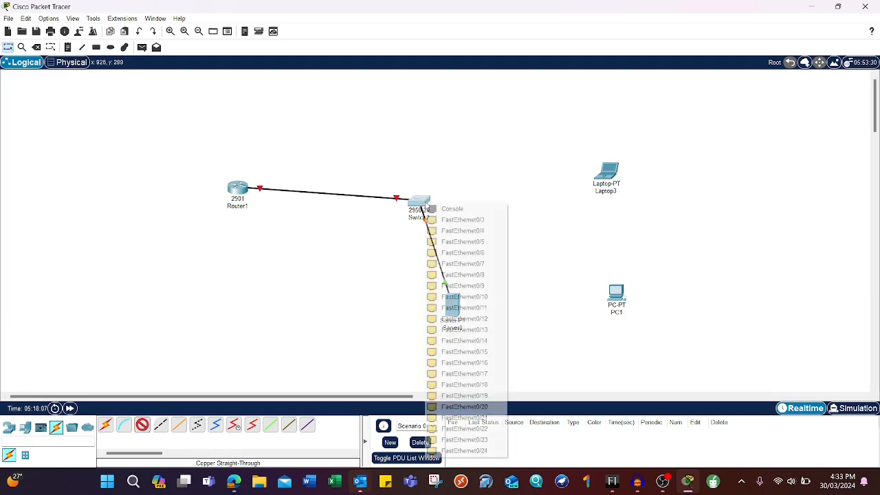
left_click(462, 220)
left_click(605, 173)
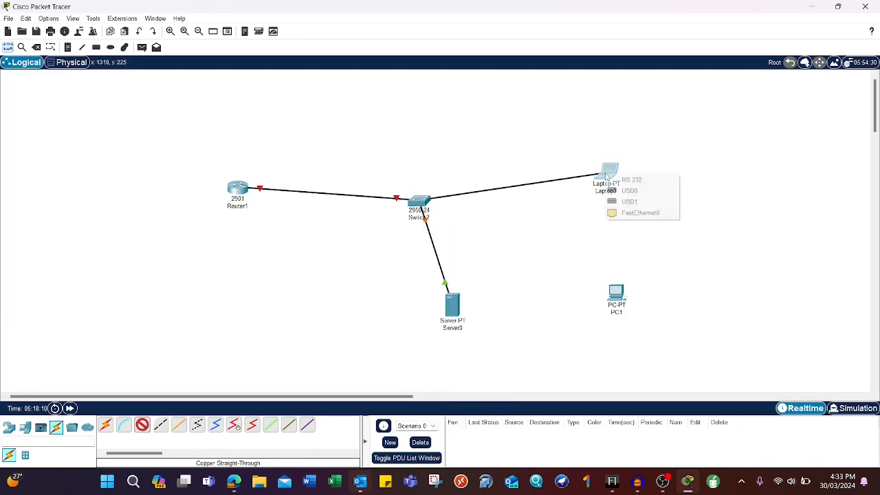
left_click(639, 211)
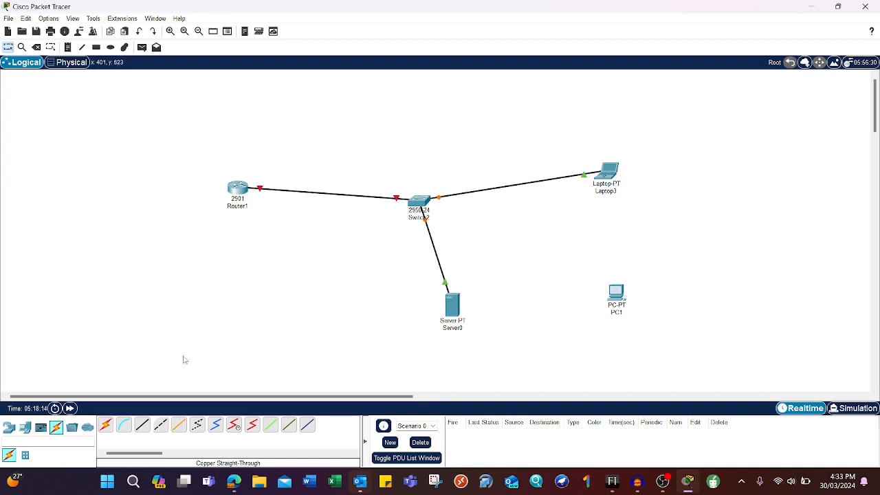
Connect the switch's next free FastEthernet port to the PC's FastEthernet0 with a copper straight-through cable.
left_click(142, 426)
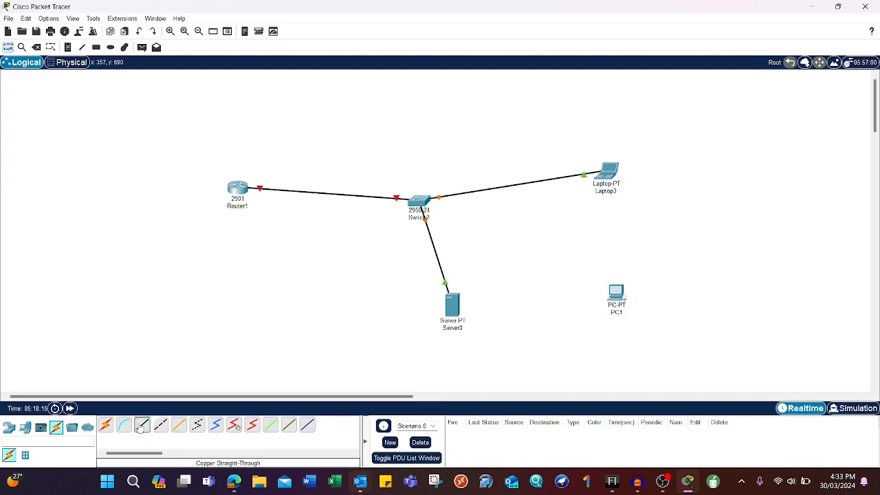
left_click(422, 201)
left_click(455, 218)
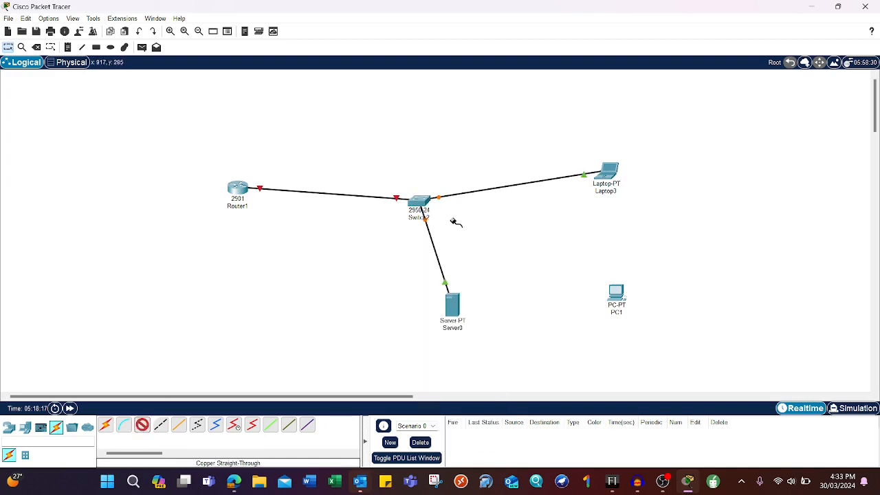
left_click(617, 298)
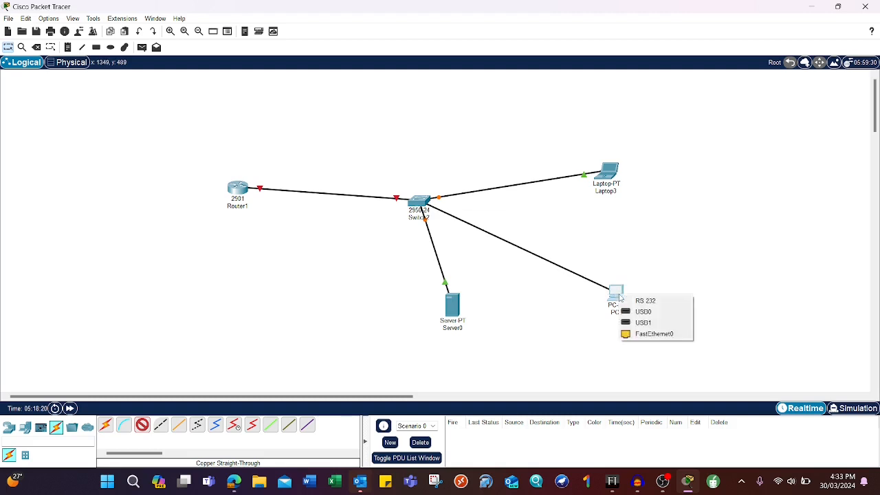
left_click(654, 334)
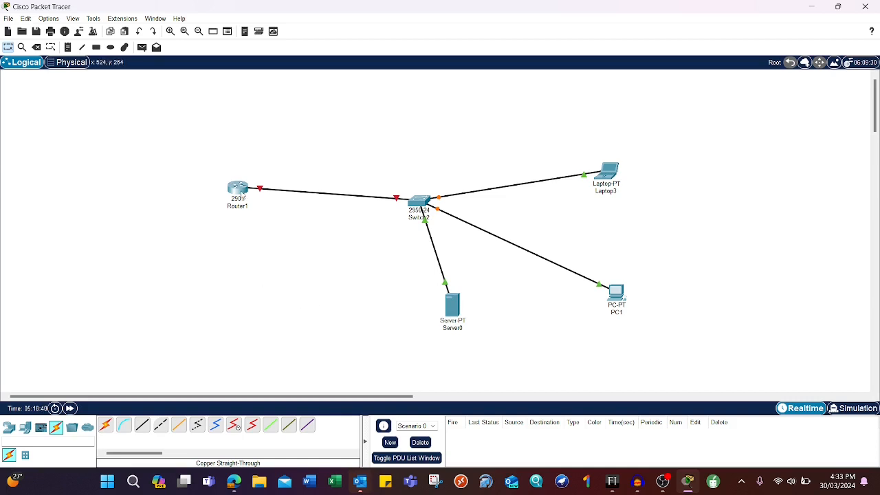
Open the router's command line and decline the initial configuration dialog to reach the user prompt.
left_click(241, 194)
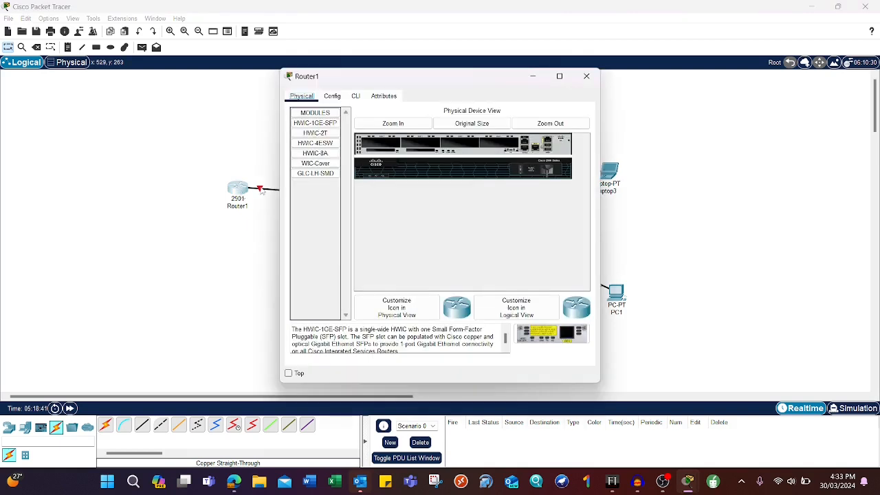
left_click(356, 95)
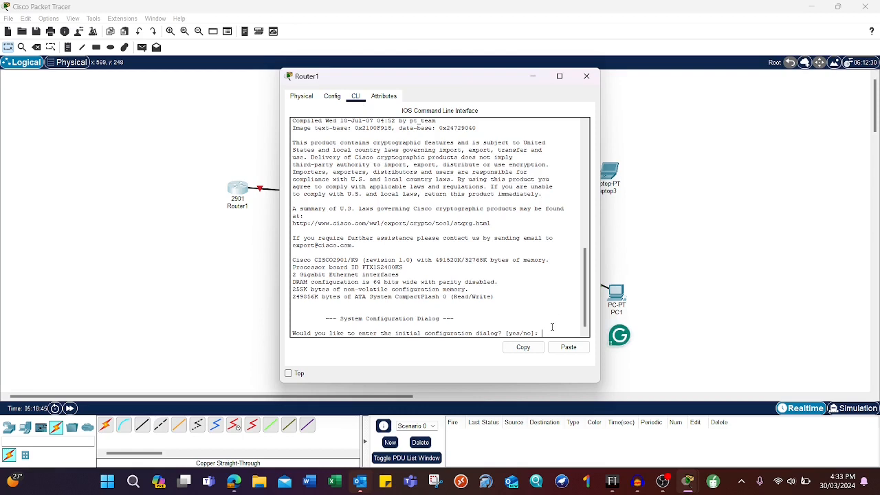
type("n")
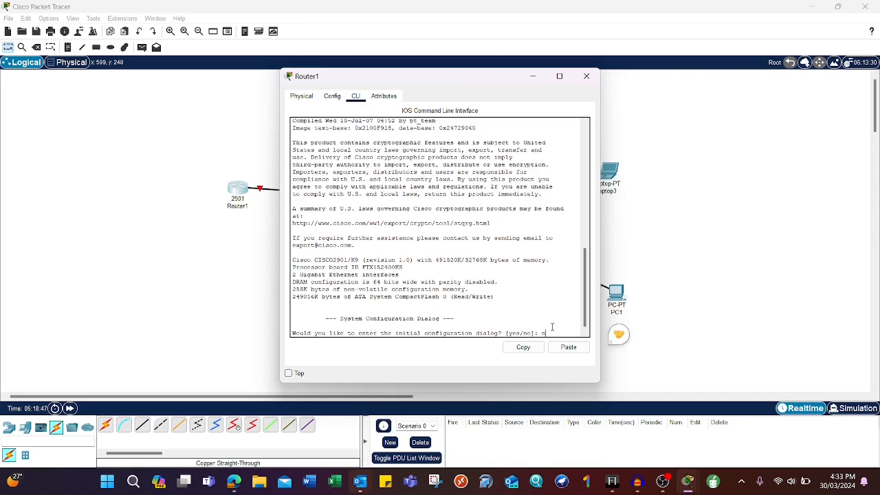
key("Return")
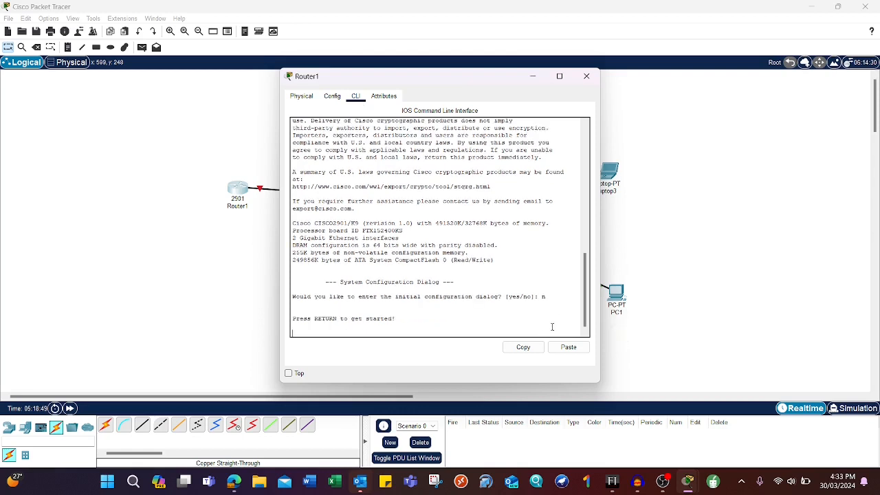
key("Return")
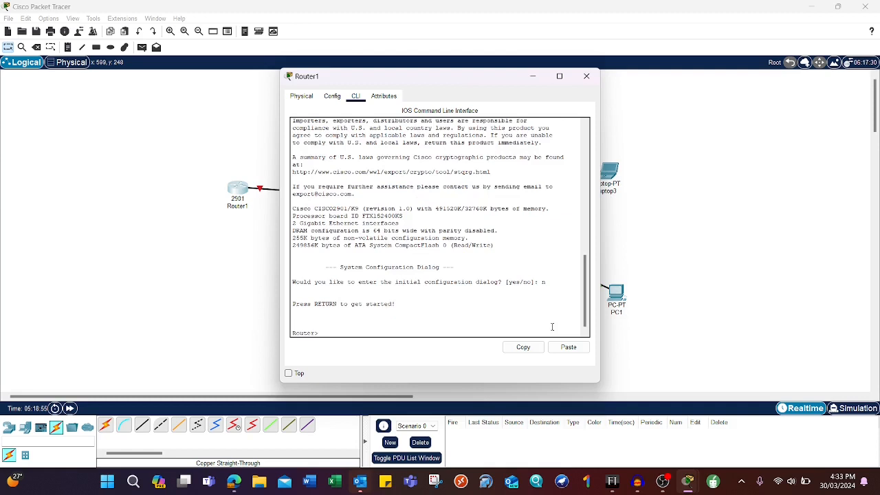
Enter privileged mode and global configuration mode on the router, and set its hostname to ZCASU_ROUTER.
type("en")
key("Return")
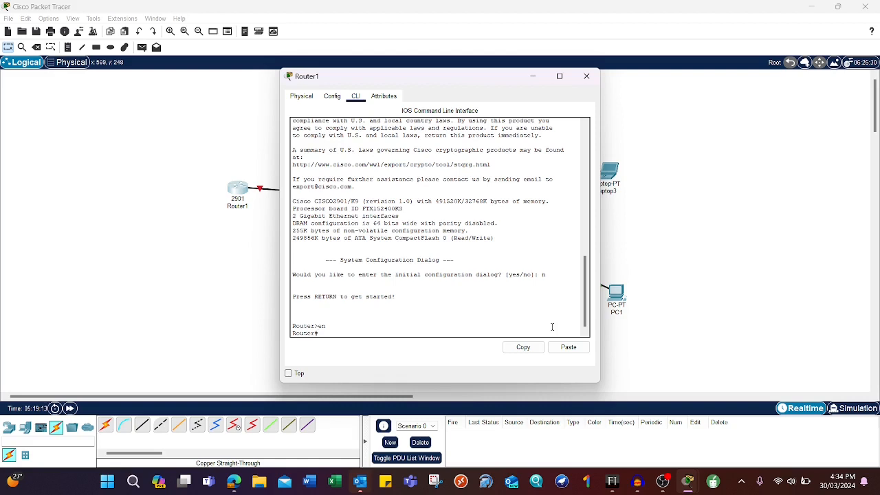
type("conf t")
key("Return")
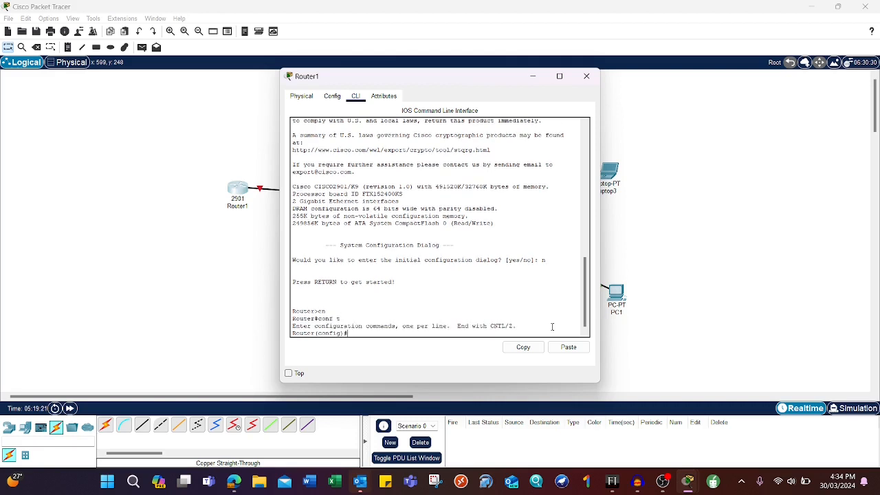
type("hostname ZCASU_ROUTER")
key("Return")
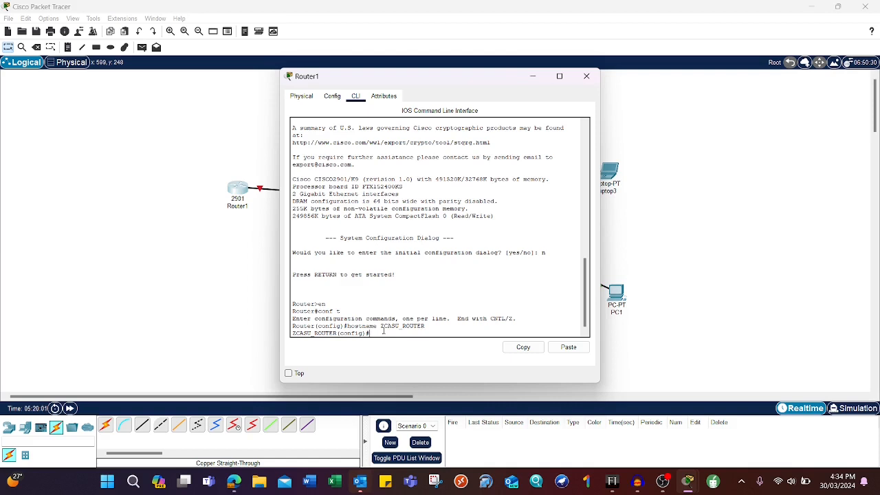
Enter the router's GigabitEthernet0/0 interface configuration and assign it IP address 192.168.1.1 with mask 255.255.255.0.
type("int g0/")
type("0/0")
key("Return")
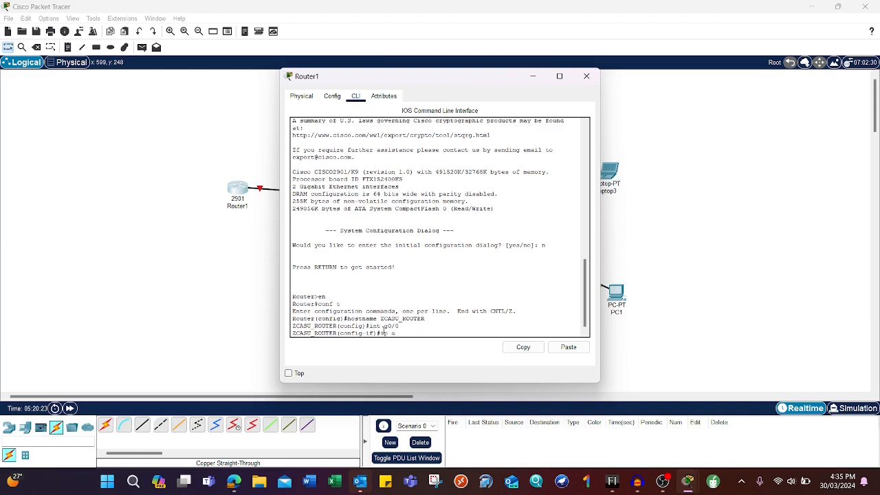
type("dd")
key("Tab")
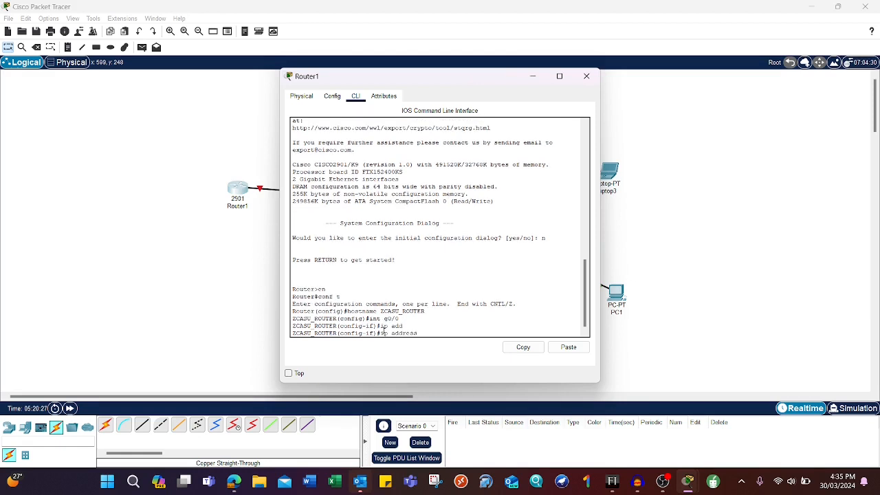
type("192.168.1.1 255.255.255.0")
key("Return")
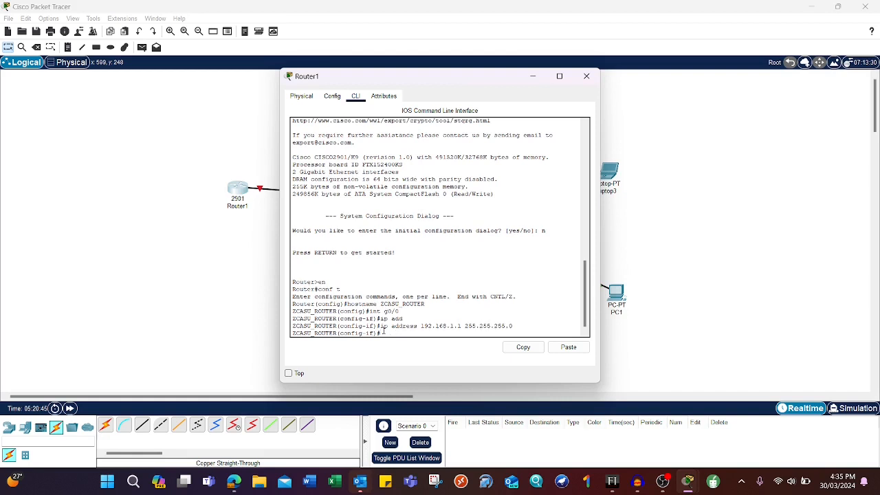
Save the router's running configuration with do wr from interface configuration mode.
type("no")
key("BackSpace")
key("BackSpace")
type("no sh")
key("Return")
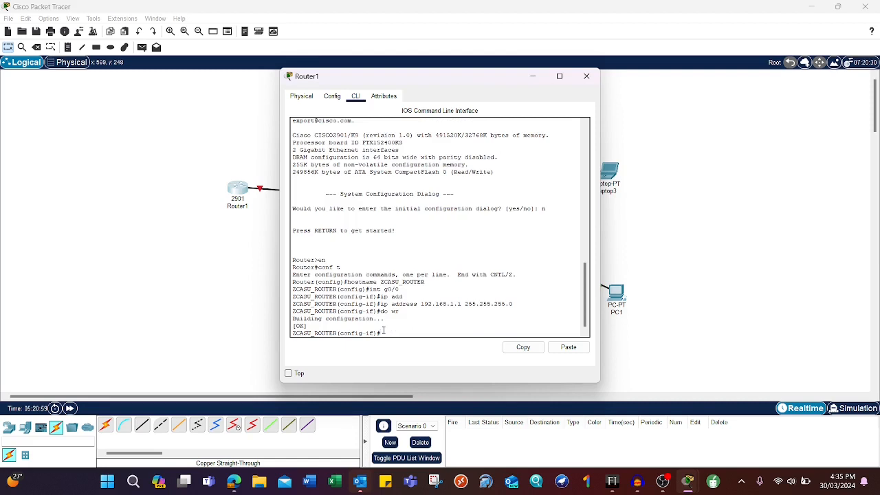
Check the router's interface addresses and status with do show ip int brie, and look at its global settings.
type("nfig-if)#show ip int brie")
key("Return")
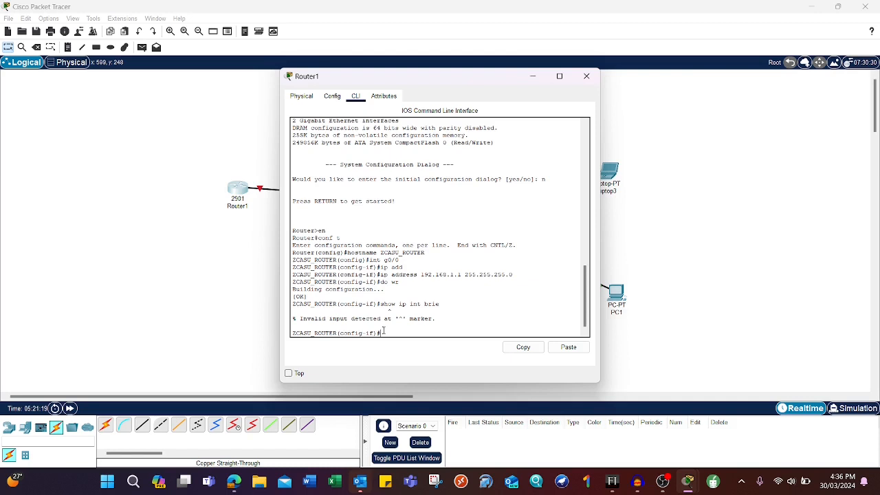
type("do show ip int brie")
key("Return")
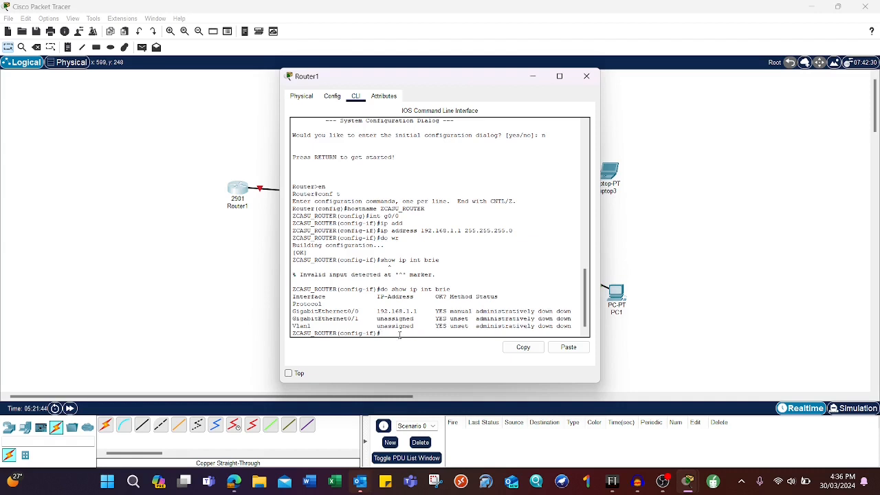
left_click(333, 96)
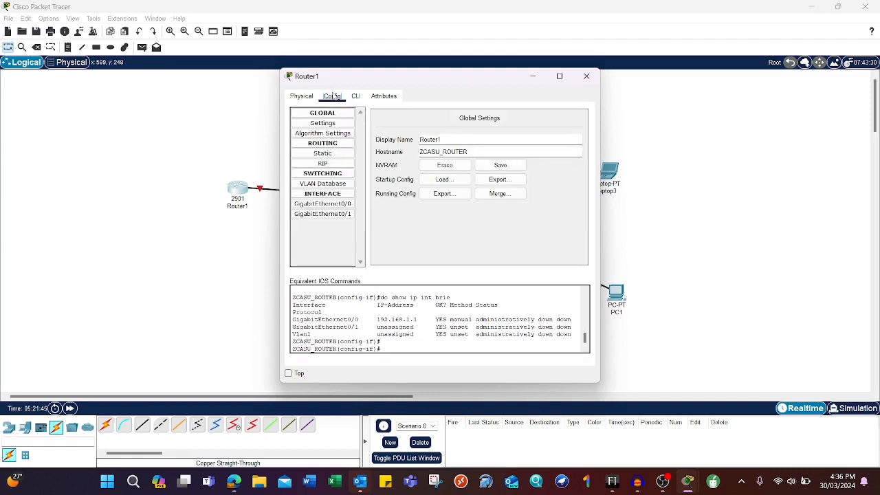
left_click(356, 97)
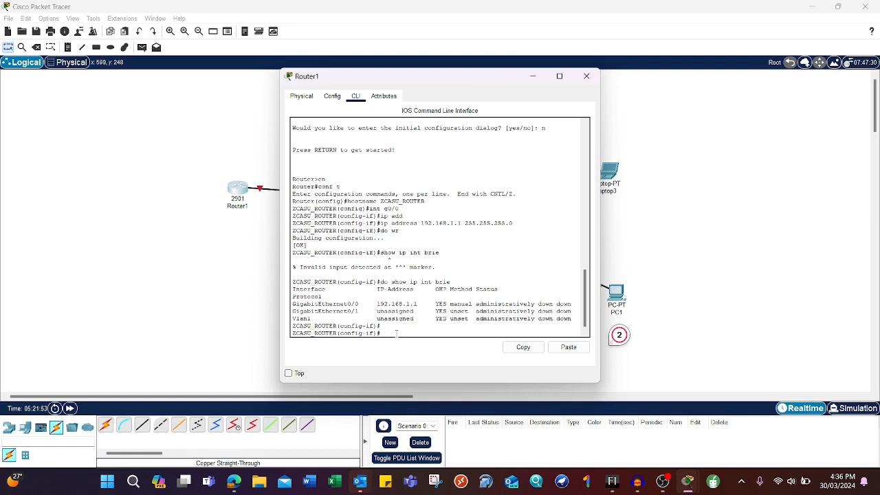
Enable the router's GigabitEthernet0/0 interface with no sh and save the configuration with do wr.
type("no sh")
key("Return")
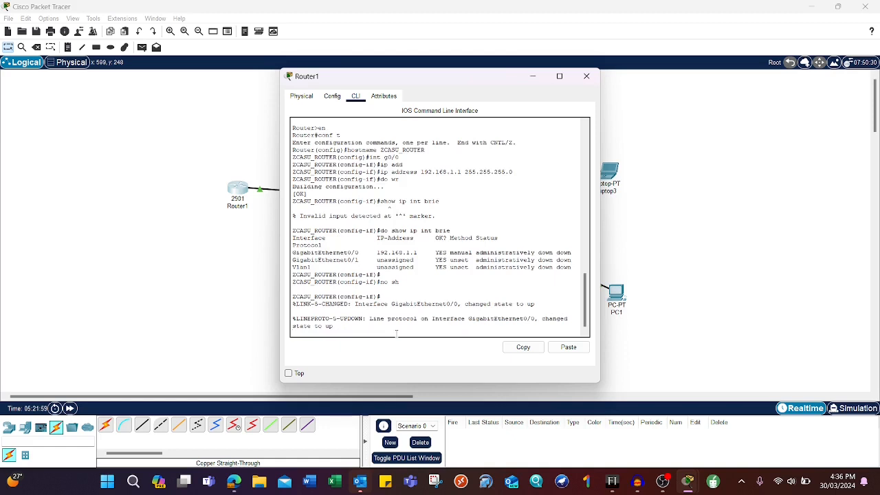
key("Return")
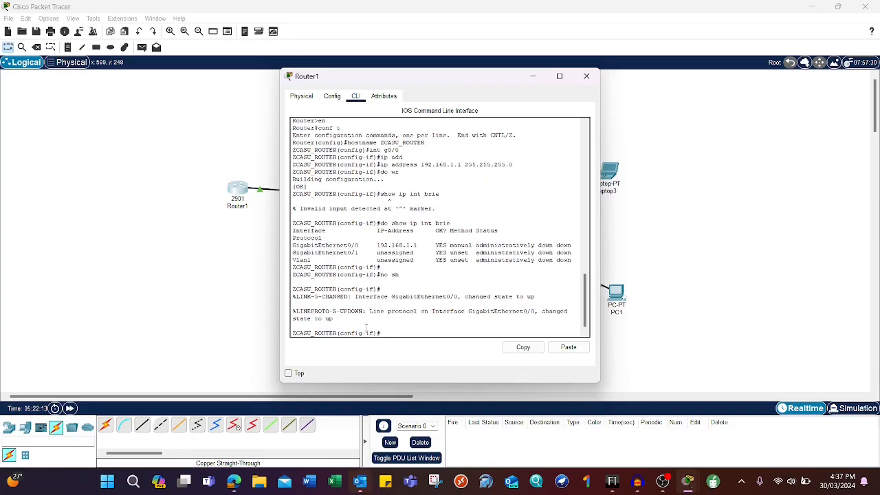
type("do wr")
key("Return")
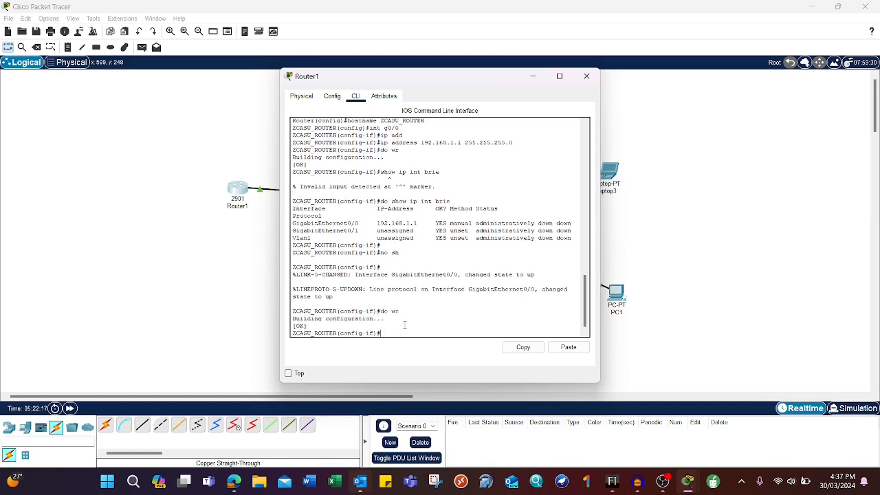
key("Return")
key("Return")
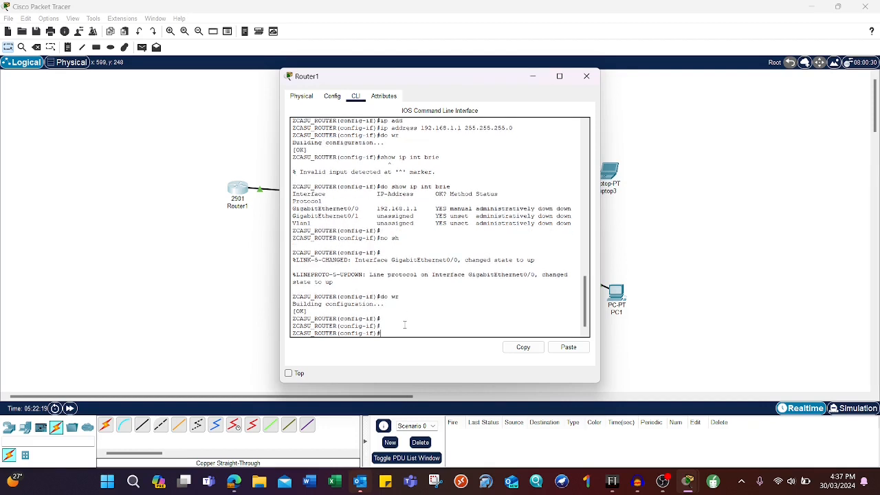
left_click(533, 77)
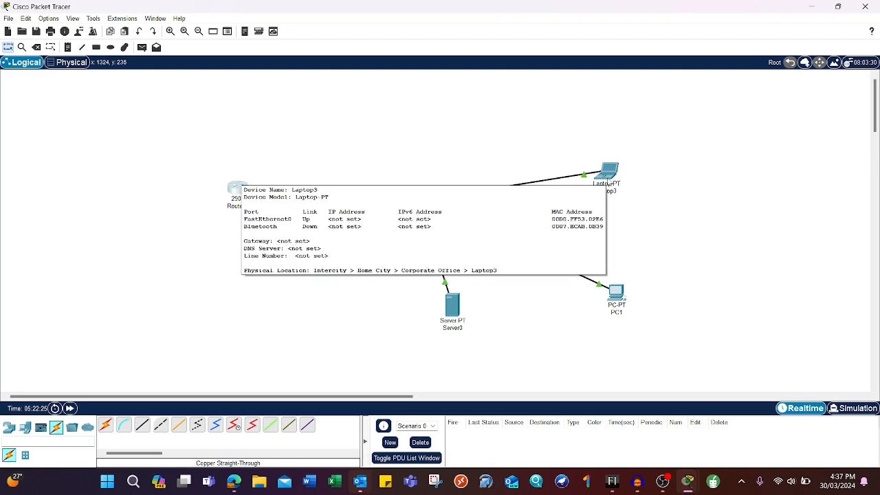
Set the laptop's FastEthernet0 to static IPv4 address 192.168.1.2 with subnet mask 255.255.255.0.
left_click(608, 183)
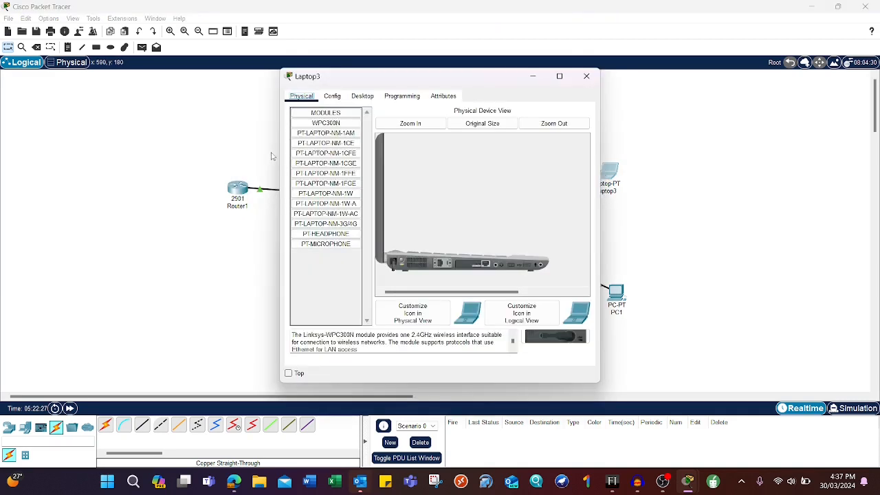
left_click(336, 102)
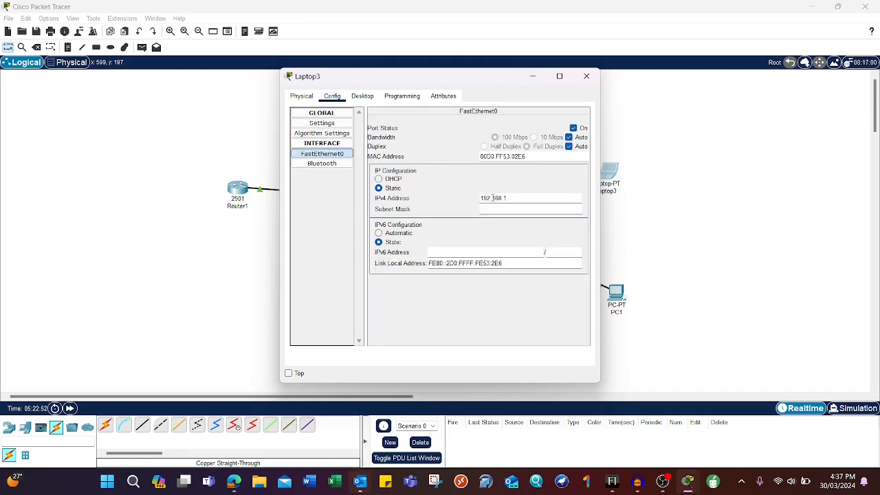
type(".2")
key("Tab")
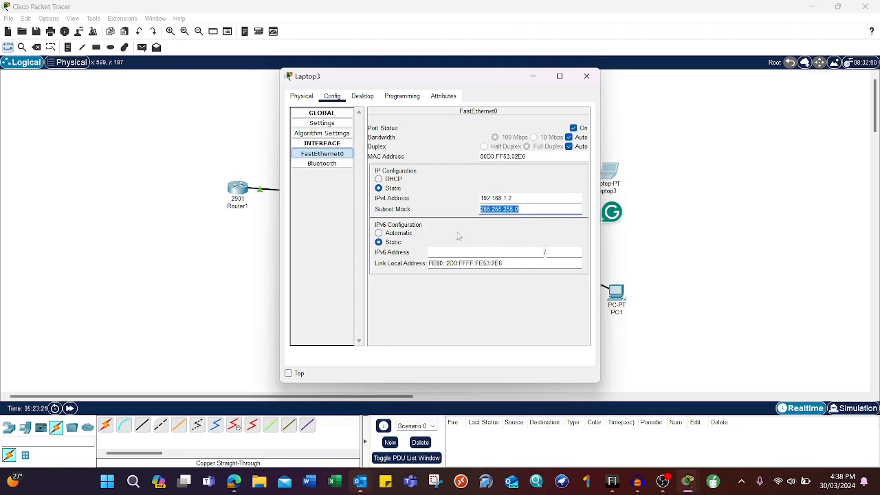
left_click(586, 76)
Set the PC's FastEthernet0 to static IPv4 address 192.168.1.3 with subnet mask 255.255.255.0.
left_click(615, 292)
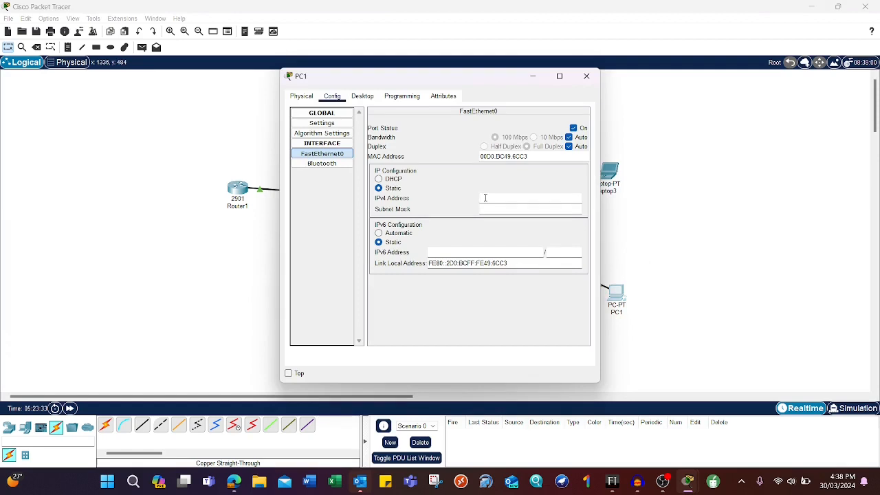
left_click(485, 197)
type("192.168.1.3")
key("Tab")
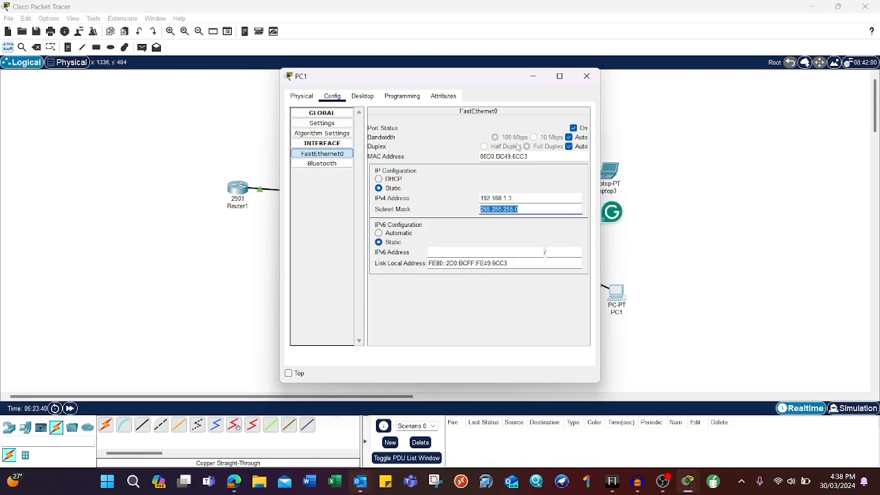
left_click(585, 77)
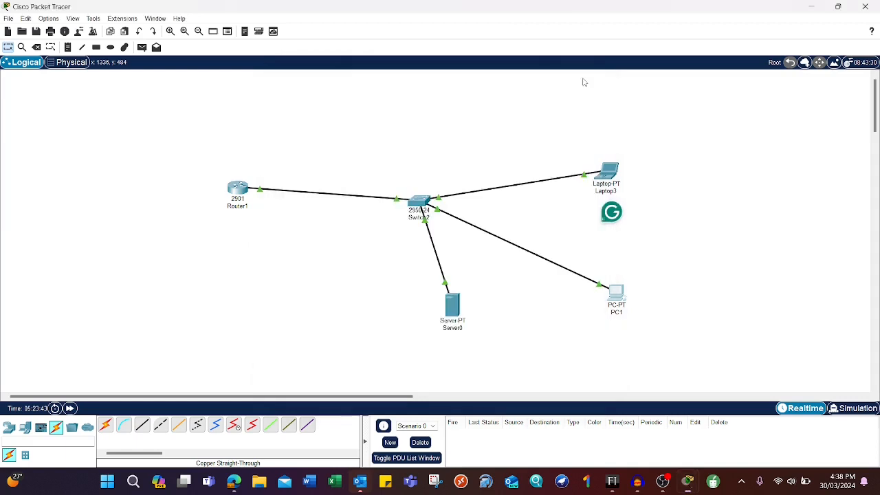
Set the server's FastEthernet0 to static IPv4 address 192.168.1.4 with subnet mask 255.255.255.0.
left_click(453, 311)
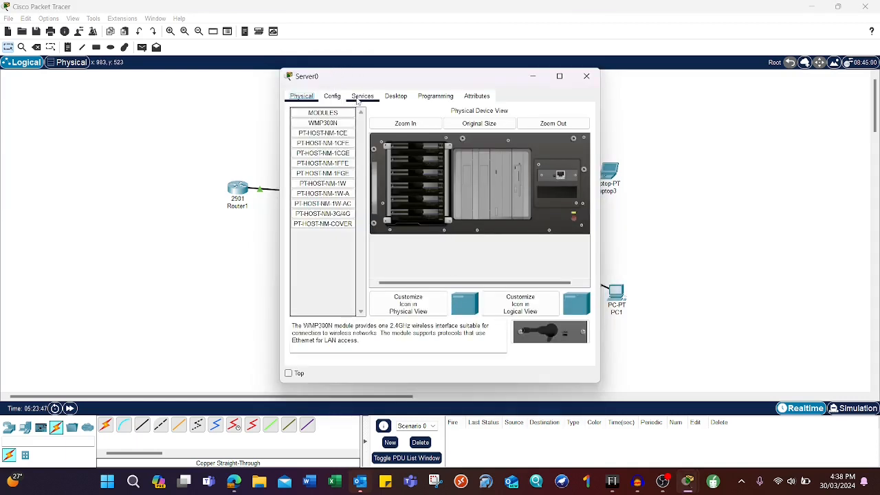
left_click(333, 97)
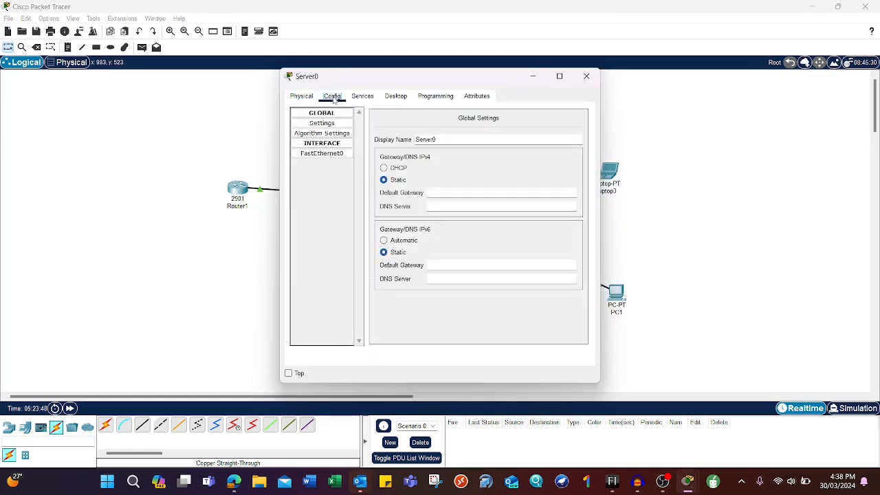
left_click(335, 153)
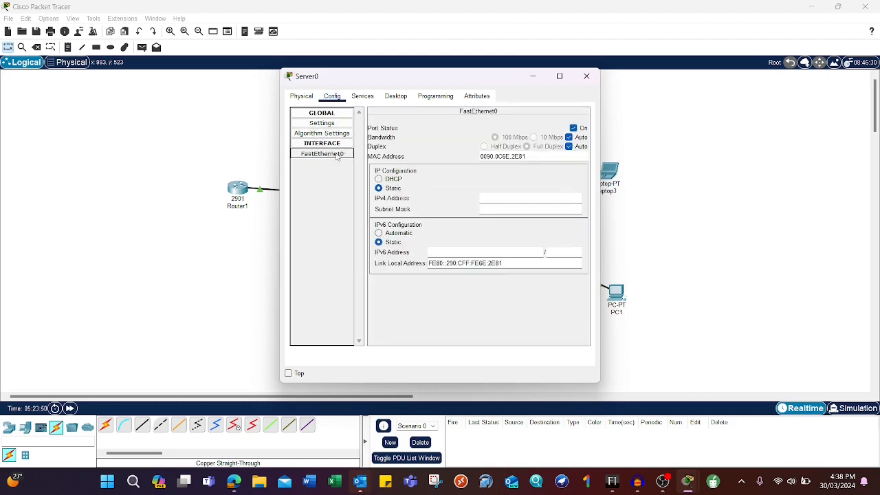
left_click(496, 198)
type("192")
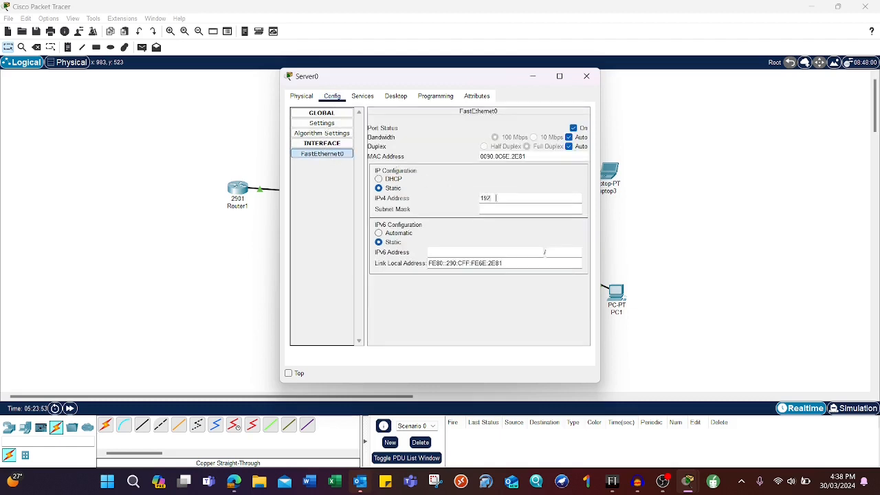
type(".168.1.4")
key("Tab")
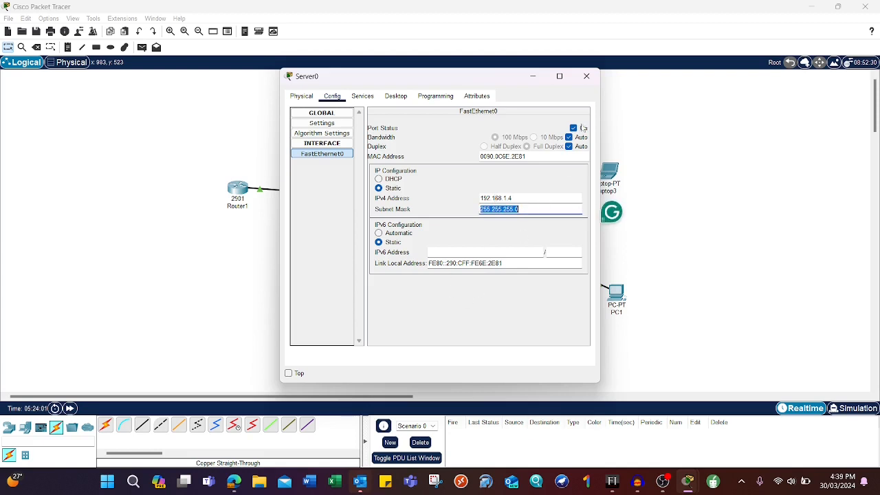
left_click(586, 76)
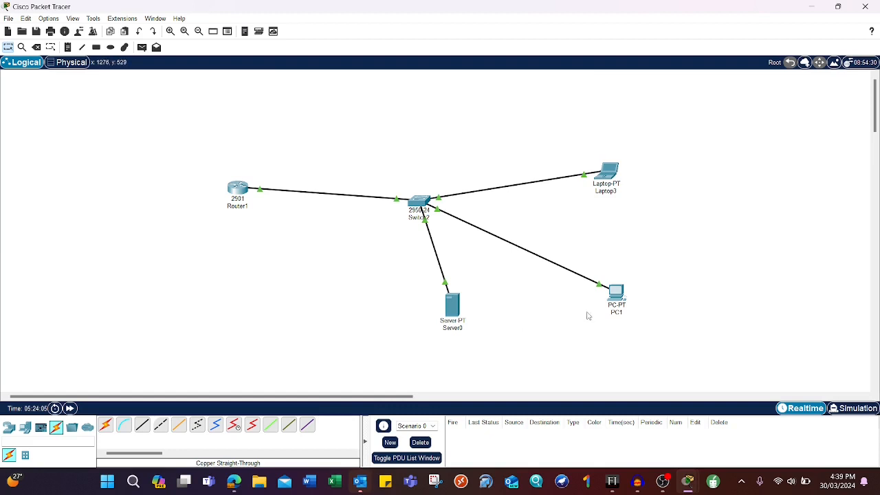
Open the desktop applications of PC1.
left_click(614, 302)
left_click(363, 96)
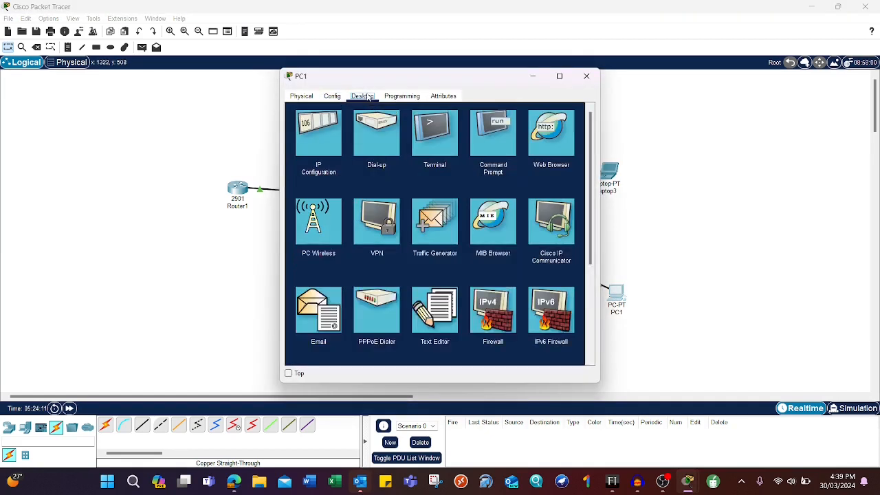
left_click(336, 142)
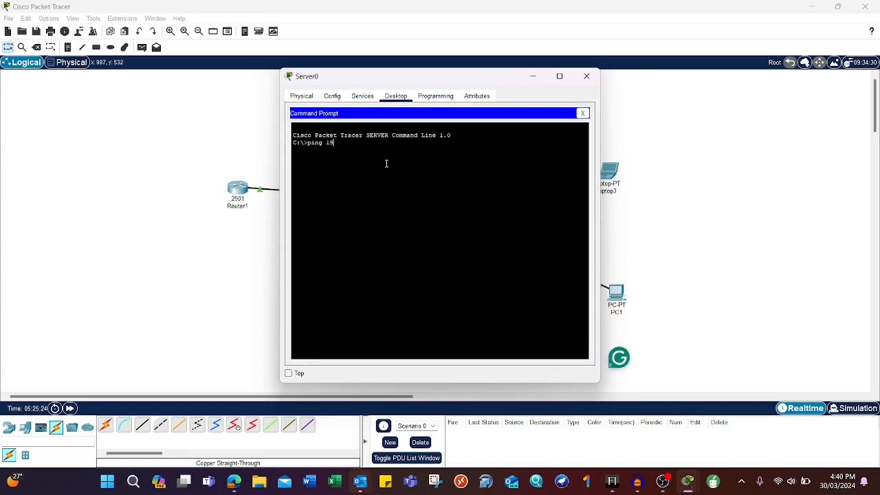
Ping the laptop at 192.168.1.2 and the router at 192.168.1.1 from the server's command prompt.
type("2.168.1.2")
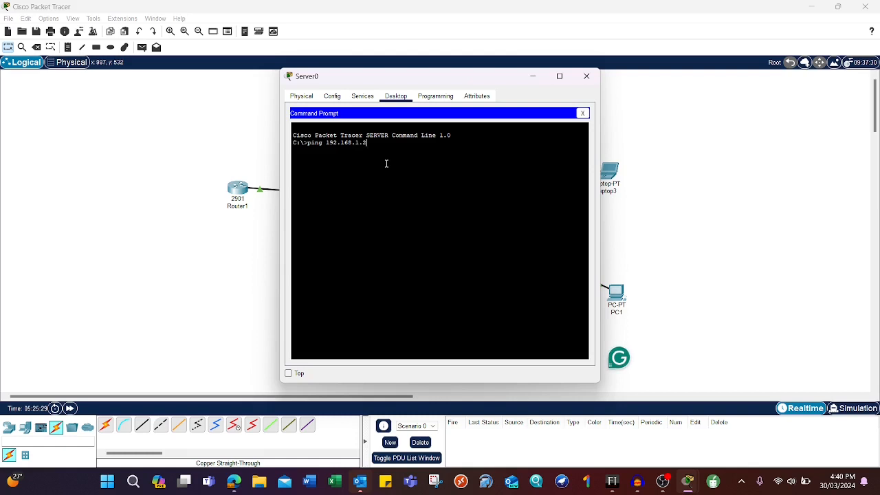
key("Return")
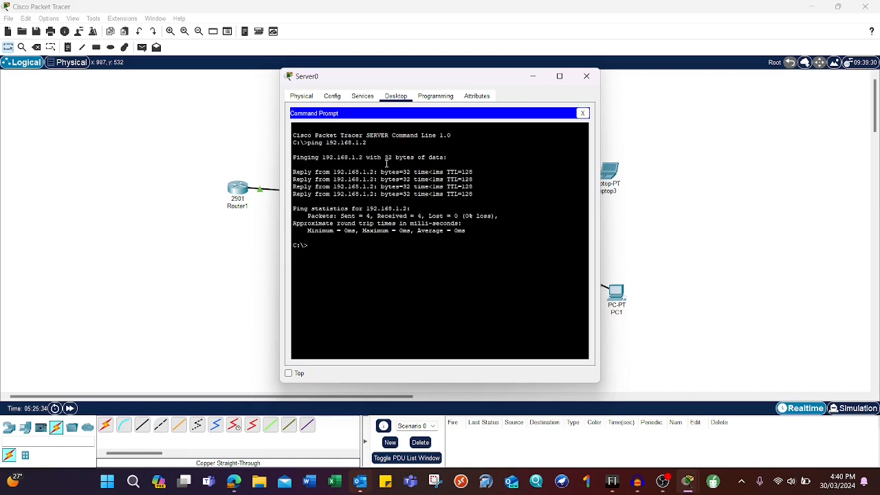
key("Up")
type("1")
key("Return")
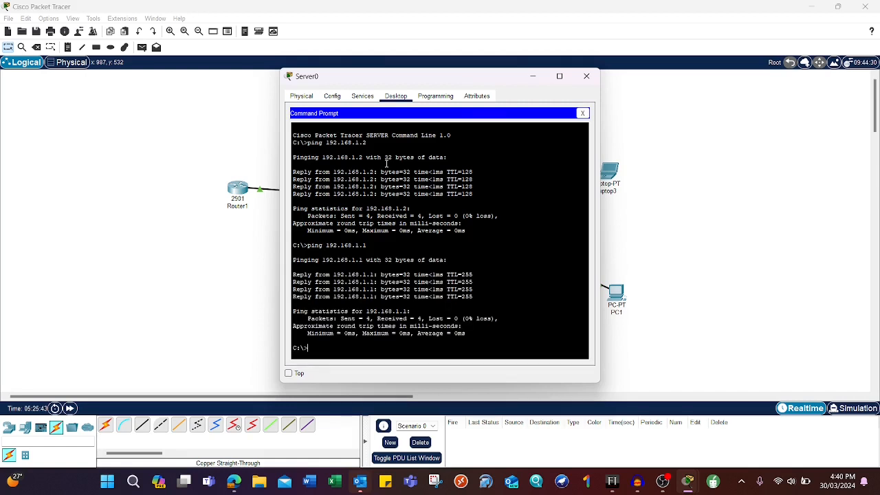
left_click(586, 76)
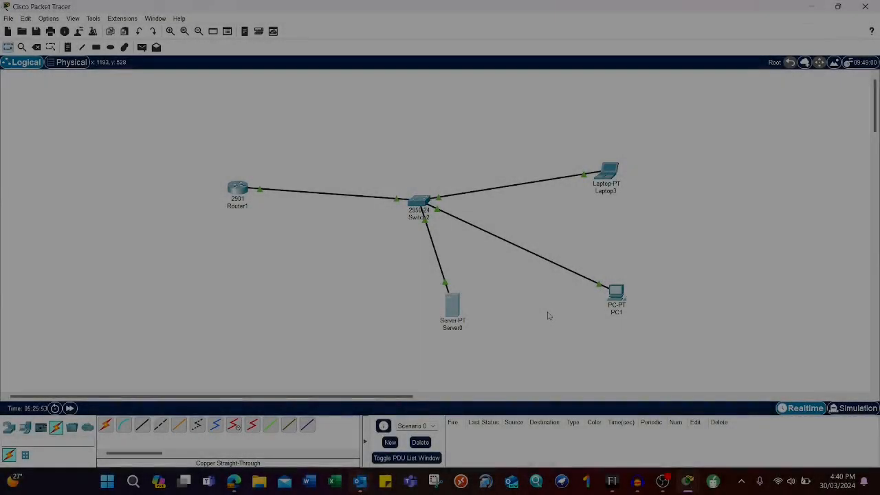